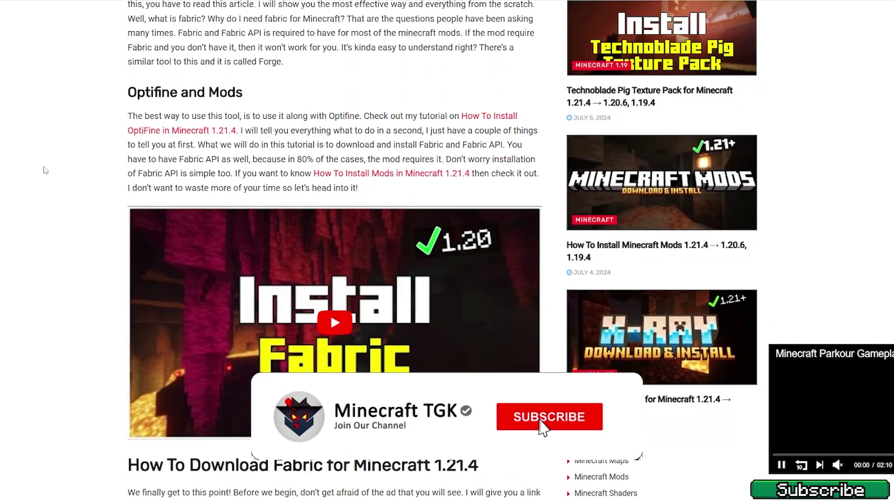
{"action": "scroll", "coordinate": [93, 121], "scroll_direction": "down", "scroll_amount": 5}
{"action": "scroll", "coordinate": [103, 126], "scroll_direction": "down", "scroll_amount": 10}
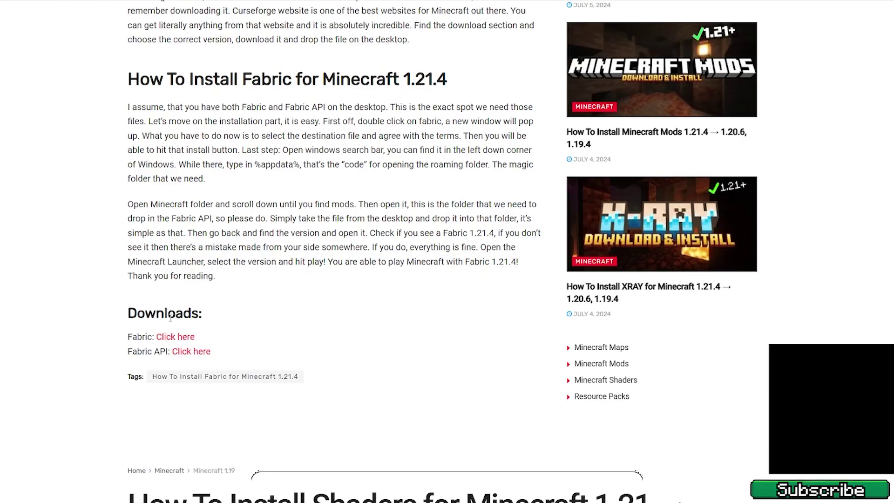
Step: Scroll the TGK Fabric guide down to its Downloads section with the Fabric and Fabric API links
{"action": "left_click", "coordinate": [227, 334]}
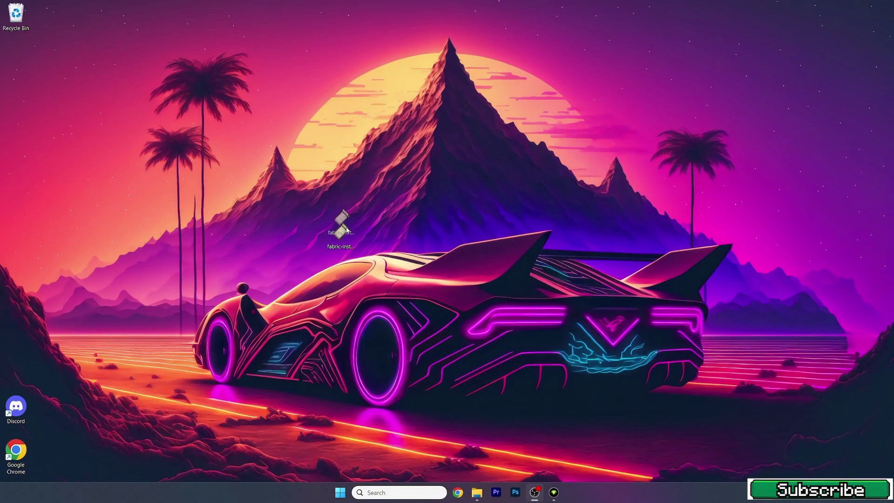
Step: Reposition the Fabric installer desktop icon, then open the AppData Roaming folder via a %appdata% search
{"action": "left_click_drag", "start_coordinate": [341, 230], "coordinate": [307, 234]}
{"action": "left_click", "coordinate": [332, 200]}
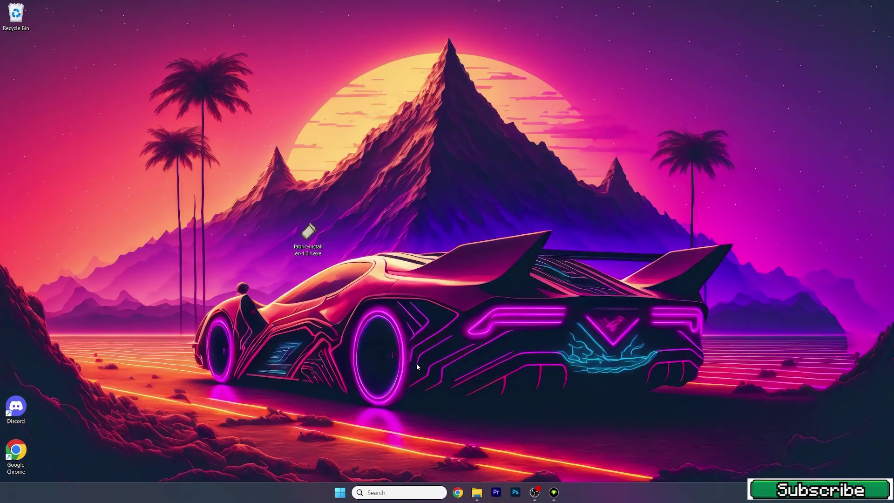
{"action": "left_click", "coordinate": [387, 493]}
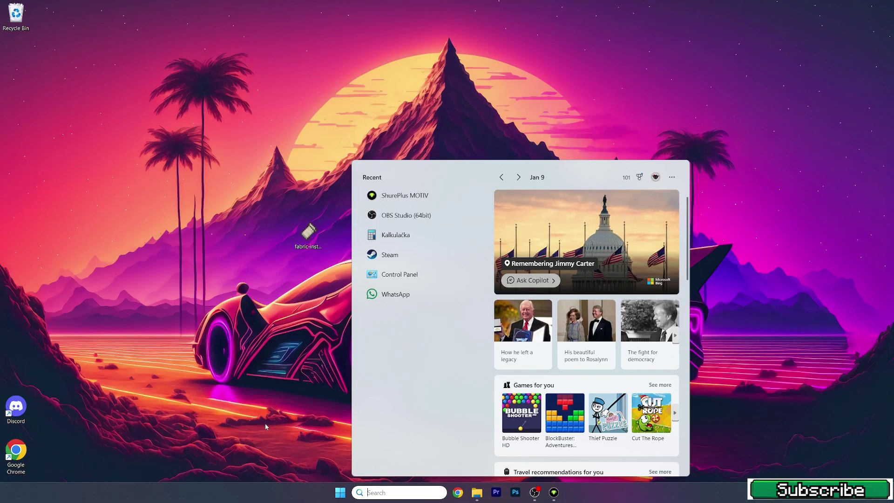
{"action": "type", "text": "%appdata%"}
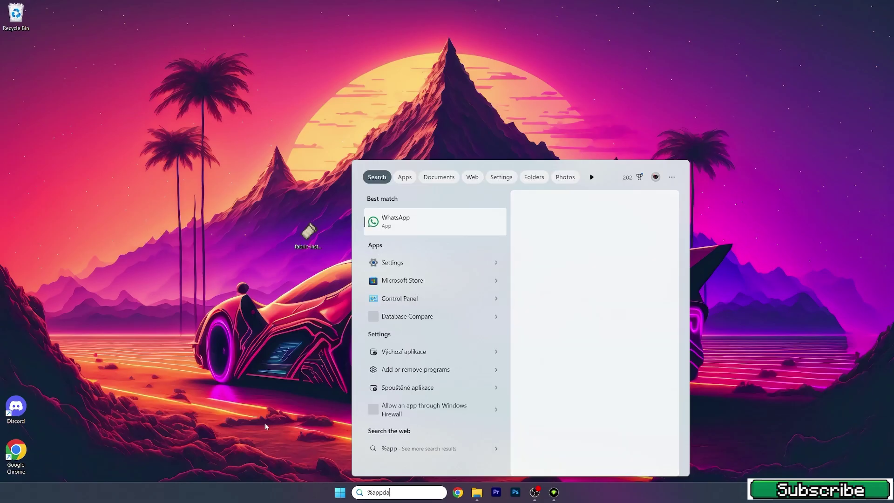
{"action": "key", "text": "Return"}
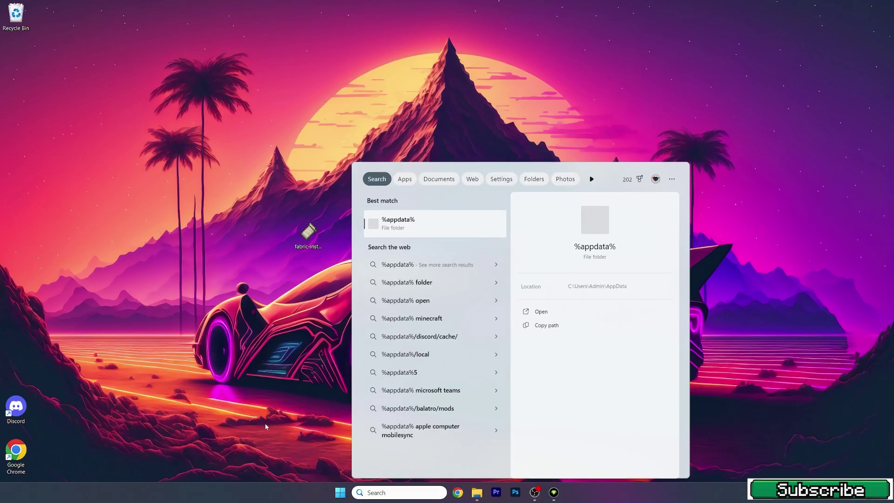
Step: Browse into .minecraft\versions to view the existing fabric-loader, forge and quilt folders, then select fabric-installer
{"action": "left_click_drag", "start_coordinate": [289, 105], "coordinate": [496, 121]}
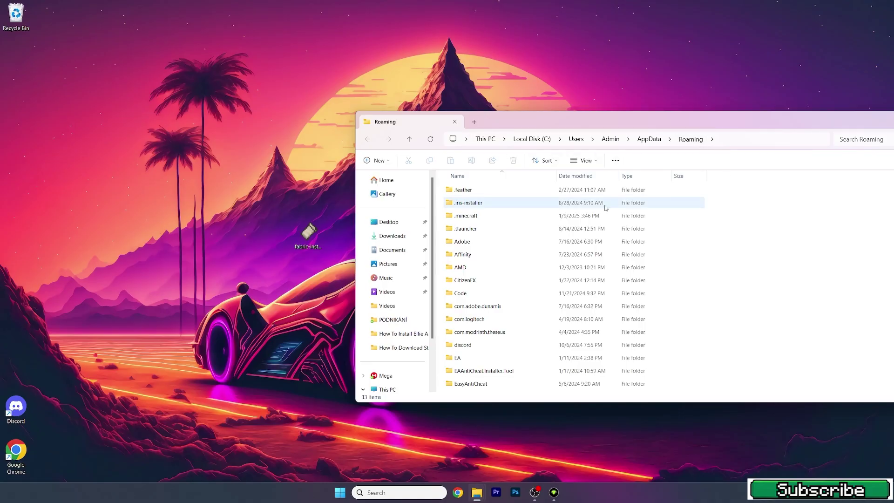
{"action": "double_click", "coordinate": [466, 217]}
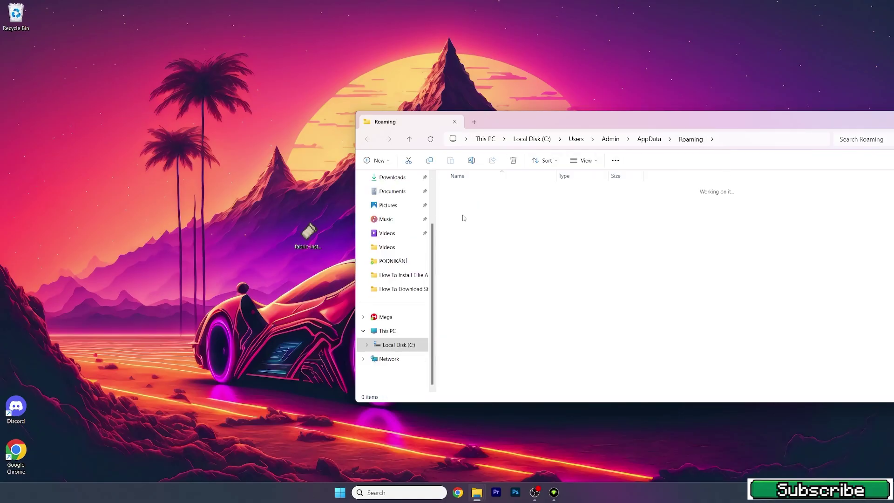
{"action": "scroll", "coordinate": [482, 233], "scroll_direction": "down", "scroll_amount": 8}
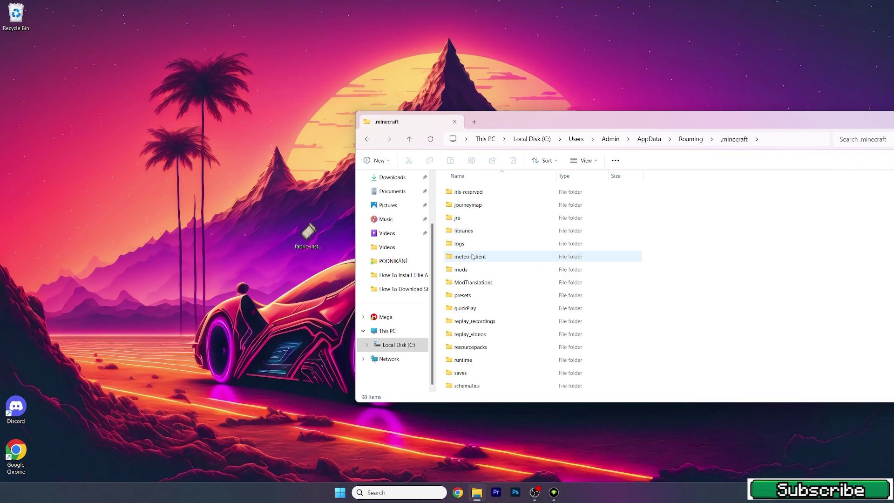
{"action": "scroll", "coordinate": [474, 324], "scroll_direction": "down", "scroll_amount": 5}
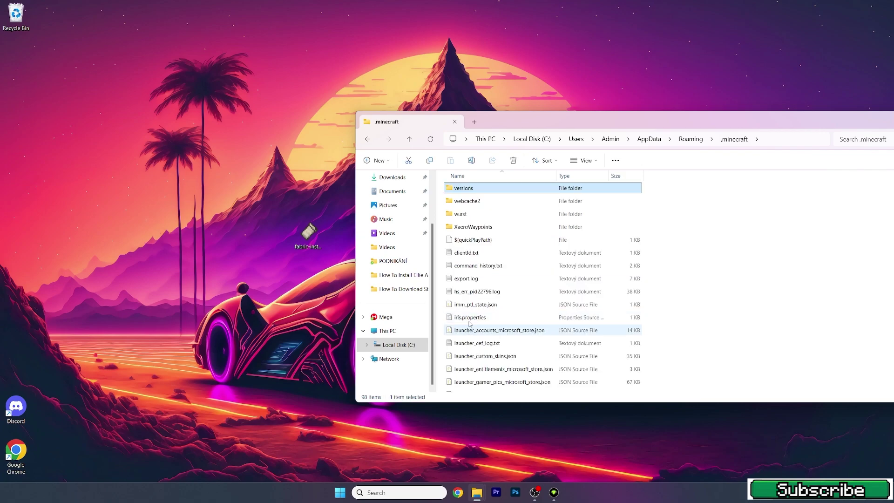
{"action": "double_click", "coordinate": [466, 188]}
{"action": "scroll", "coordinate": [522, 267], "scroll_direction": "down", "scroll_amount": 7}
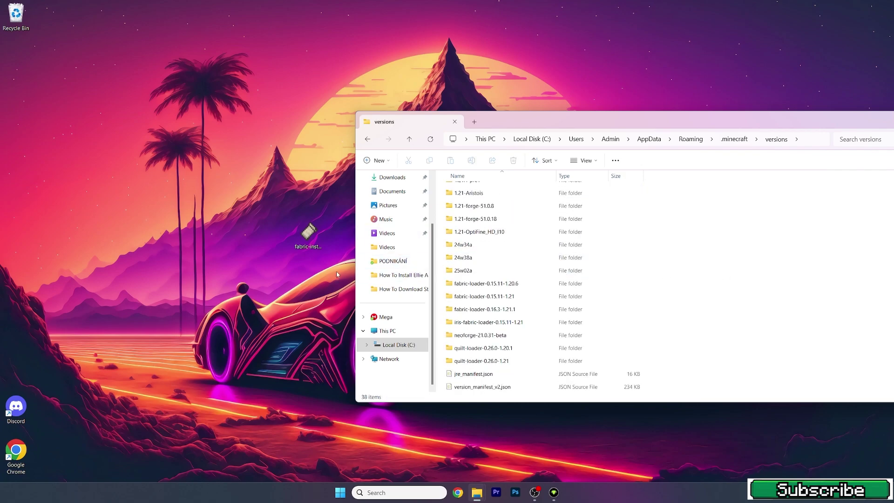
{"action": "left_click", "coordinate": [303, 234]}
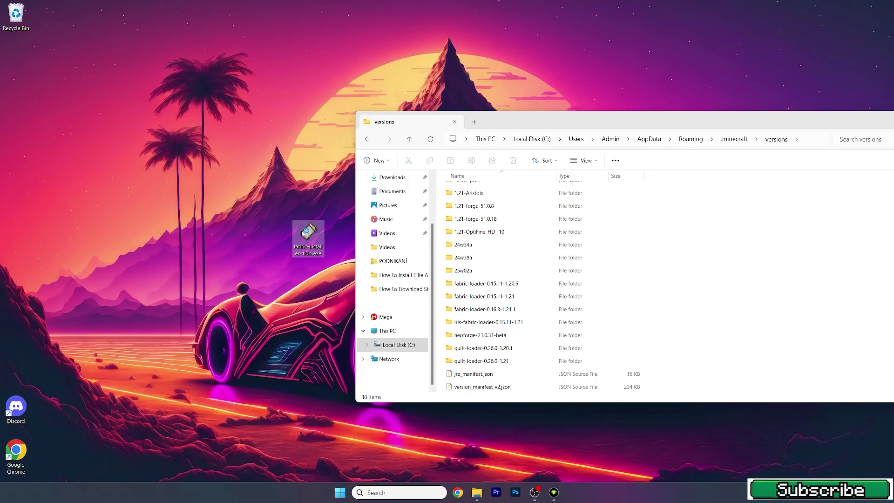
Step: Run fabric-installer and install Fabric Loader 0.16.10 for Minecraft version 1.21.4
{"action": "double_click", "coordinate": [303, 234]}
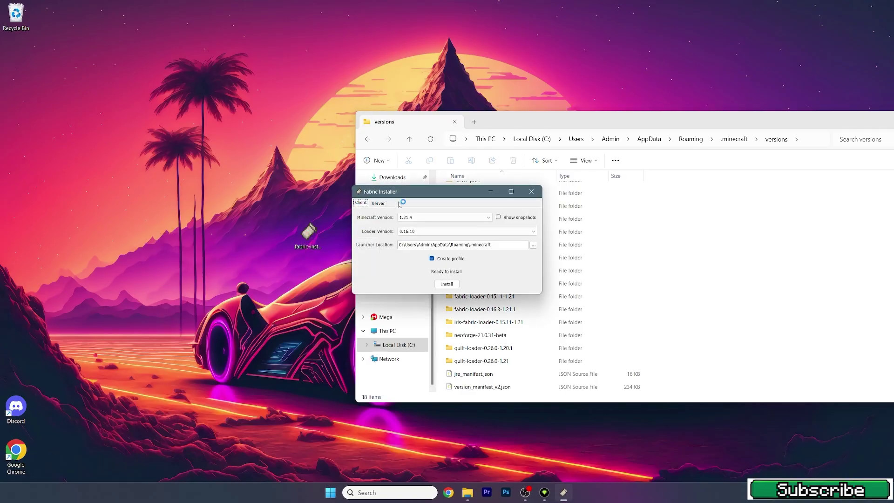
{"action": "left_click", "coordinate": [428, 218]}
{"action": "left_click", "coordinate": [410, 226]}
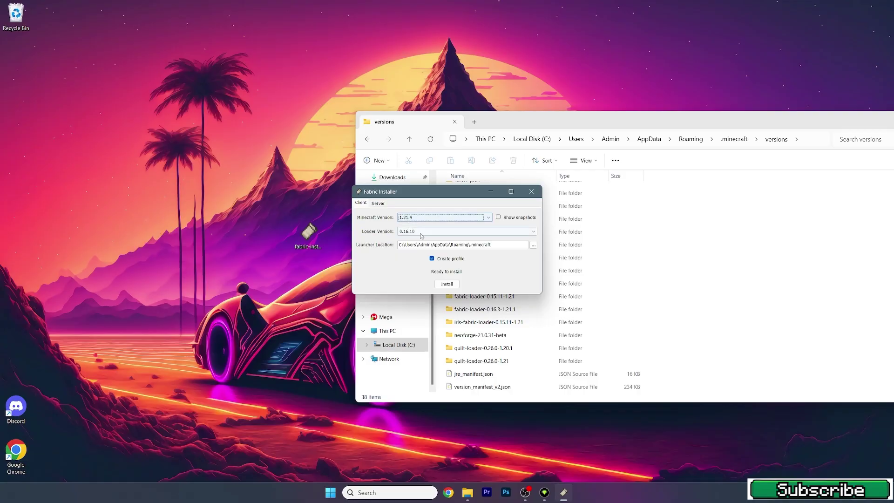
{"action": "left_click", "coordinate": [445, 283]}
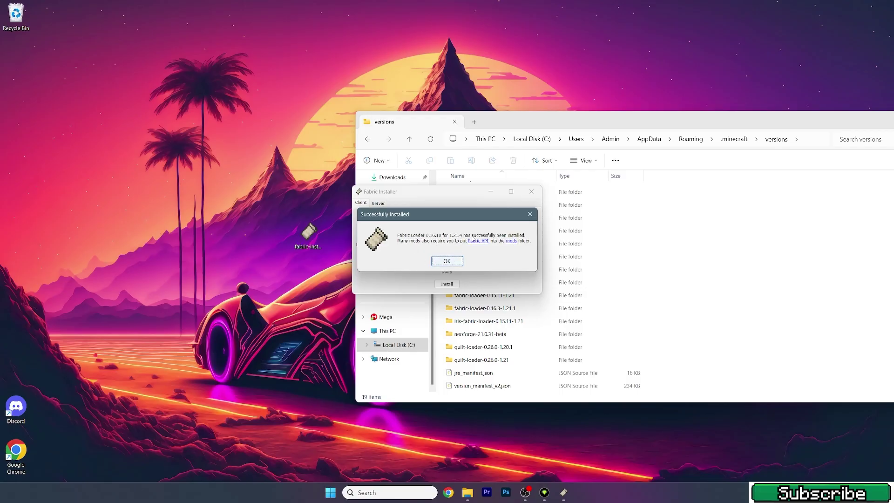
{"action": "left_click", "coordinate": [447, 262]}
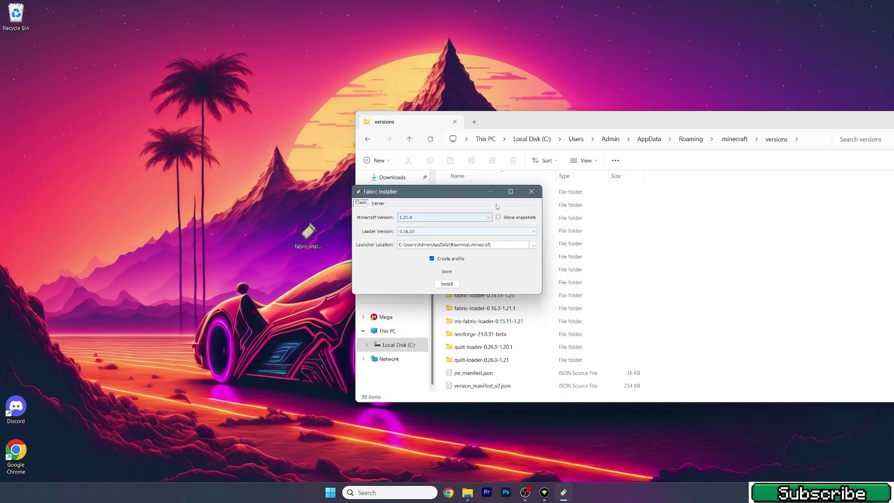
Step: Close the installer and locate the new fabric-loader-0.16.10-1.21.4 folder in versions
{"action": "left_click", "coordinate": [532, 191]}
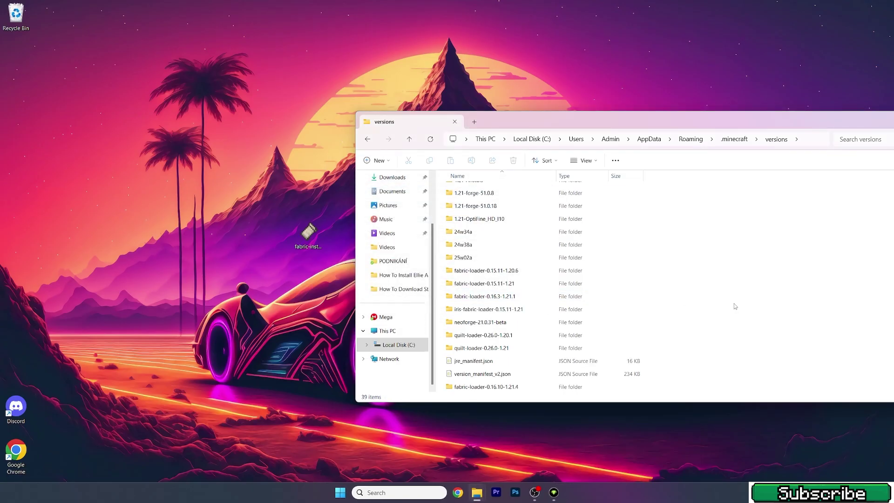
{"action": "left_click", "coordinate": [488, 388]}
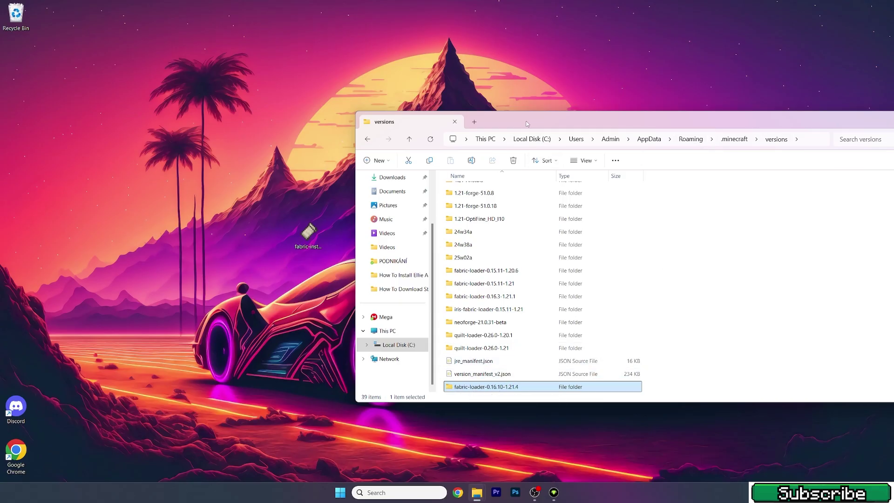
{"action": "left_click_drag", "start_coordinate": [527, 124], "coordinate": [365, 125]}
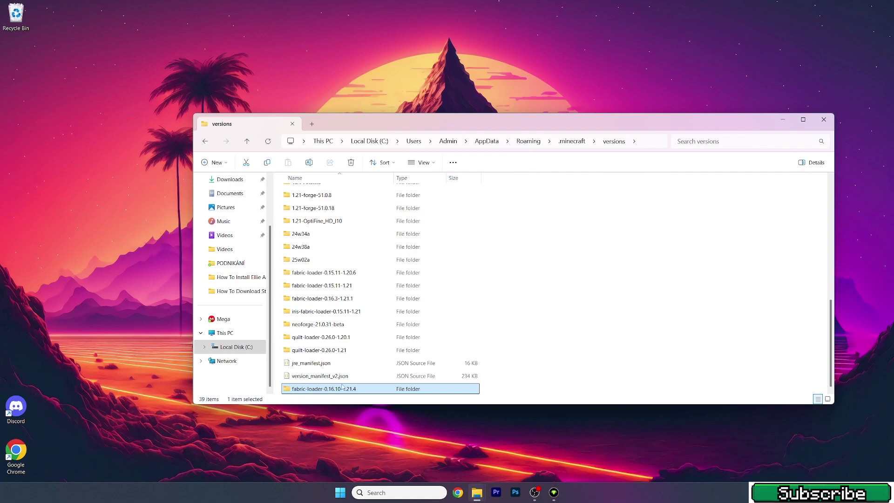
Step: Close File Explorer and start the Minecraft Launcher from the Start menu
{"action": "left_click", "coordinate": [829, 124]}
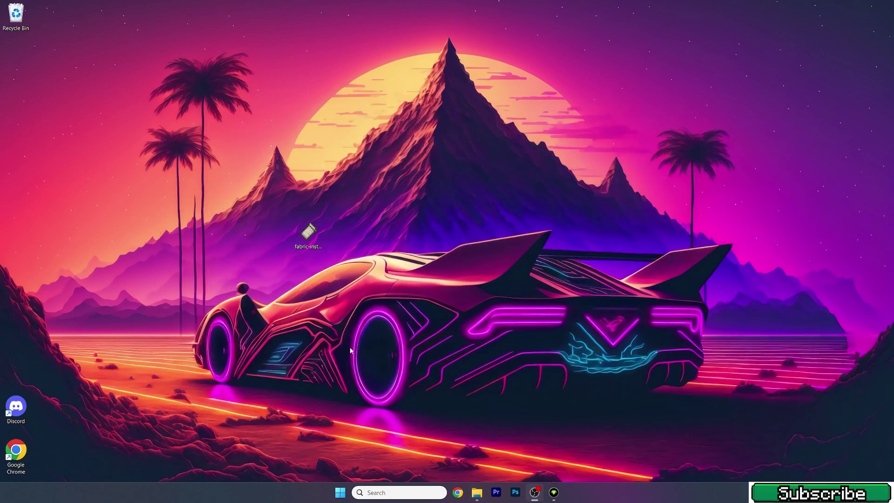
{"action": "key", "text": "super"}
{"action": "left_click", "coordinate": [468, 238]}
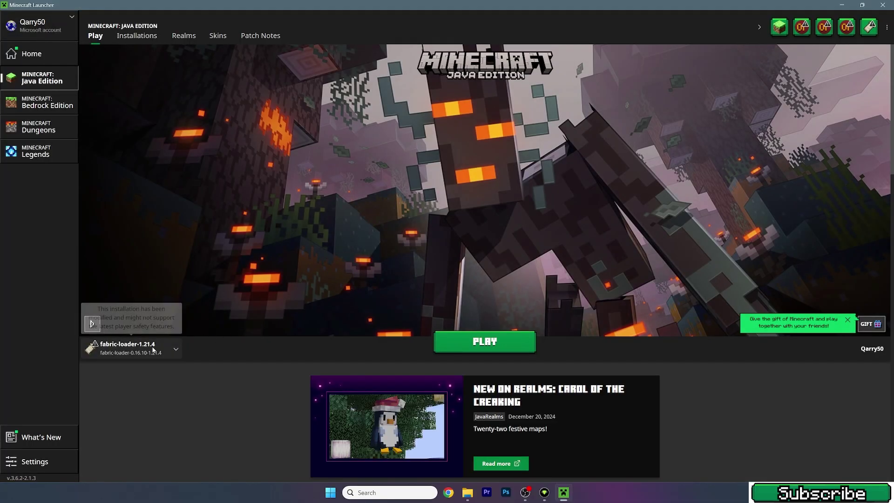
Step: Play the fabric-loader-1.21.4 installation, accepting the modified-installation warning
{"action": "left_click", "coordinate": [136, 348]}
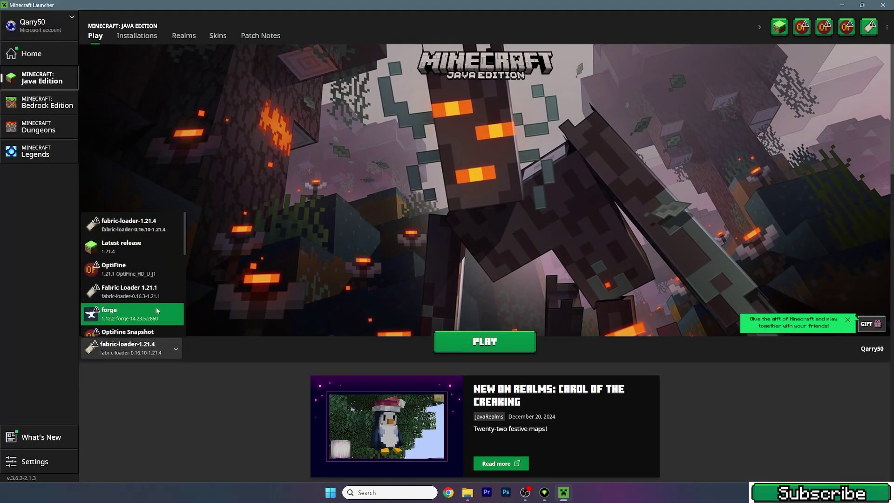
{"action": "left_click", "coordinate": [138, 348]}
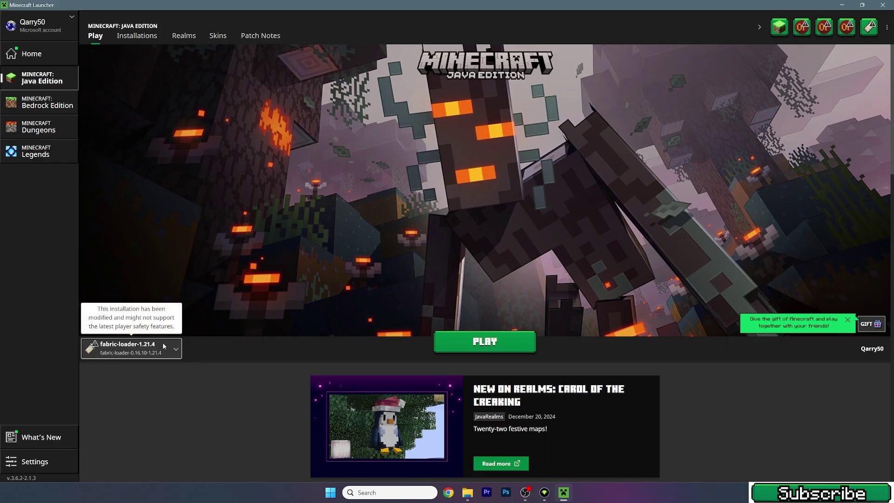
{"action": "left_click", "coordinate": [466, 343]}
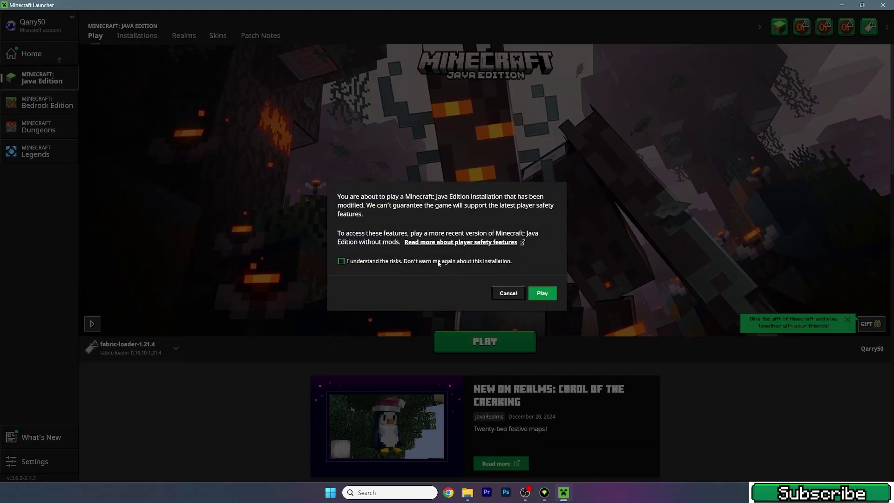
{"action": "left_click", "coordinate": [551, 292]}
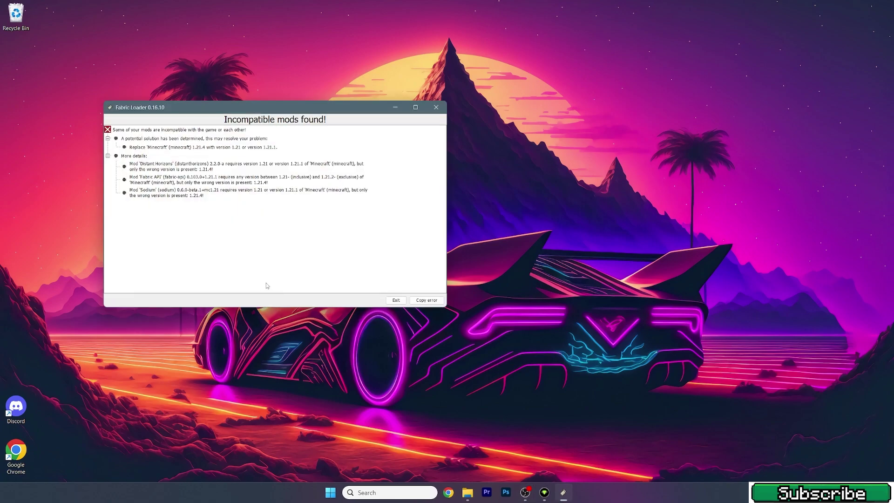
Step: Exit the Fabric Loader 'Incompatible mods found!' error window
{"action": "left_click", "coordinate": [418, 300]}
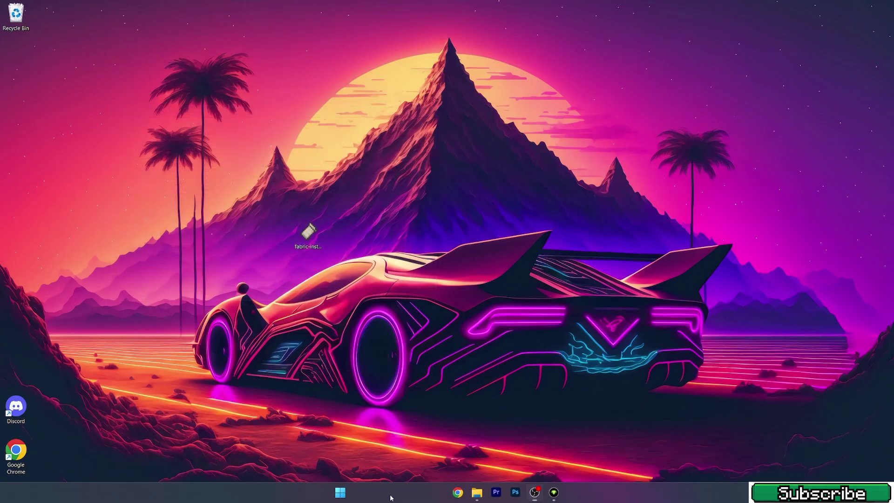
Step: Open the .minecraft folder under AppData\Roaming through a %appdata% Windows search
{"action": "left_click", "coordinate": [392, 494]}
{"action": "type", "text": "%appdata%"}
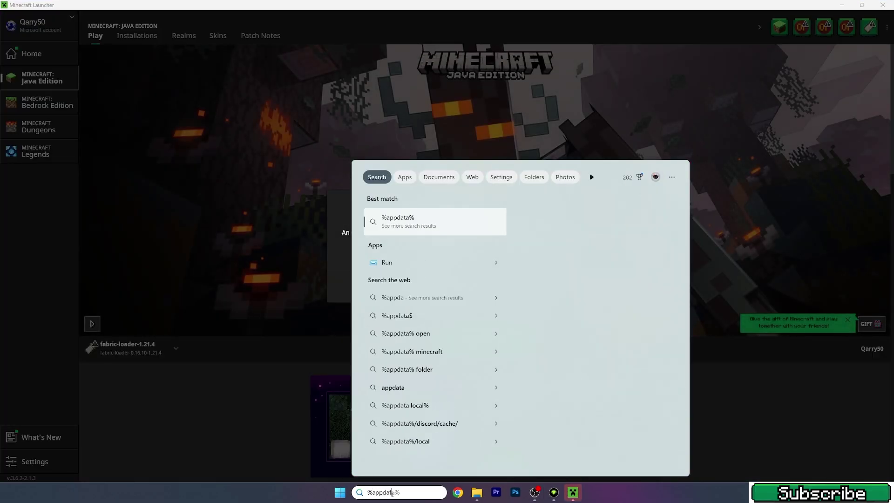
{"action": "key", "text": "Return"}
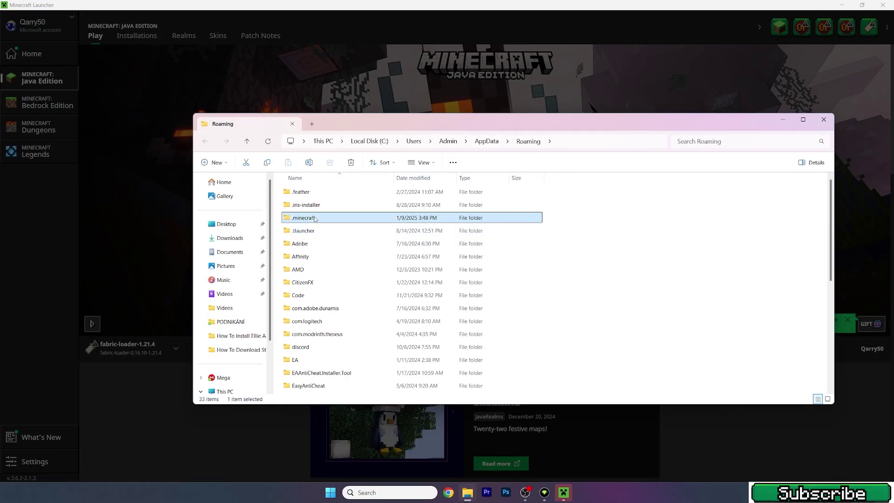
{"action": "double_click", "coordinate": [307, 218]}
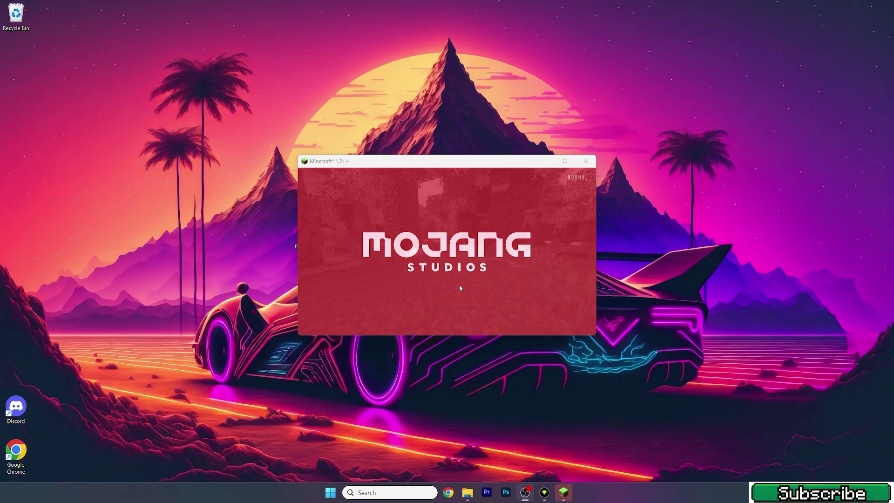
Step: Maximize the game window and load the saved world from the Singleplayer list
{"action": "left_click", "coordinate": [565, 160]}
{"action": "left_click", "coordinate": [451, 226]}
{"action": "double_click", "coordinate": [451, 211]}
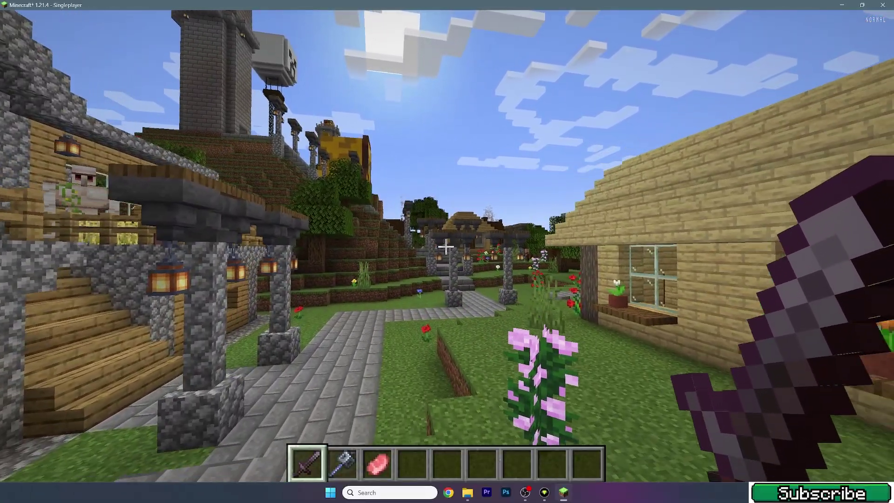
Step: Show the F3 debug screen to confirm fabric-loader-0.16.10-1.21.4, then hide it
{"action": "key", "text": "F3"}
{"action": "key", "text": "t"}
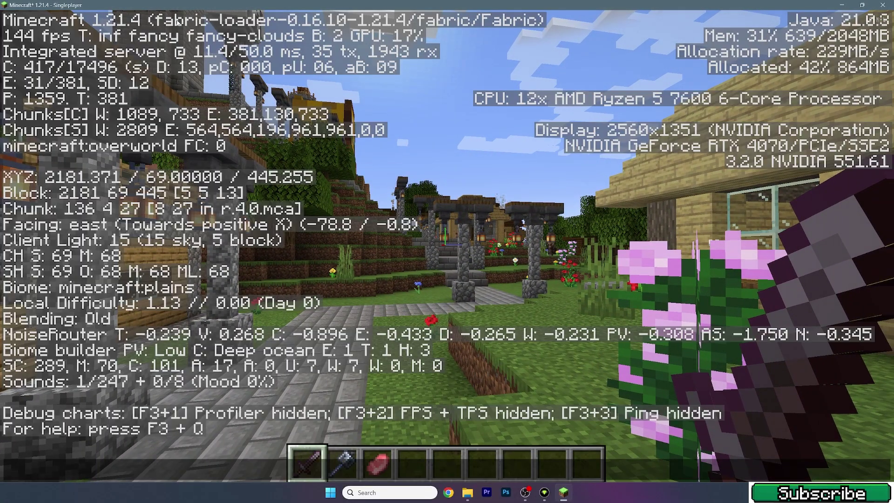
{"action": "key", "text": "Escape"}
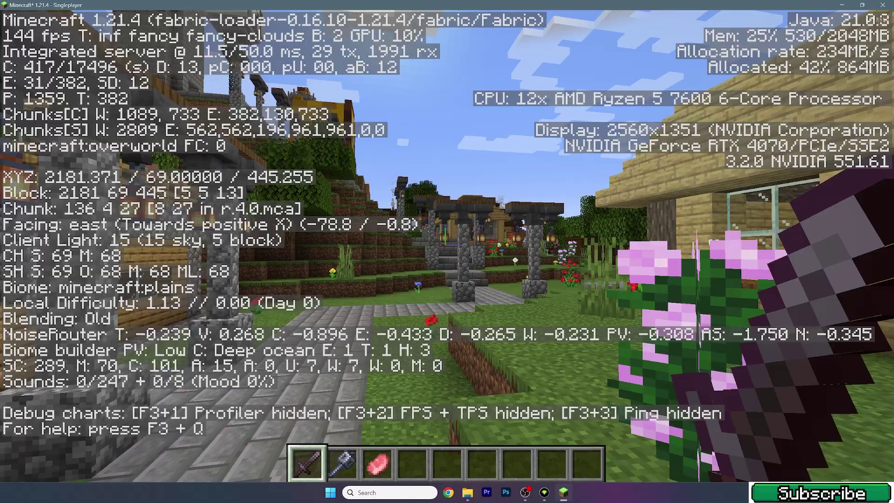
{"action": "key", "text": "F3"}
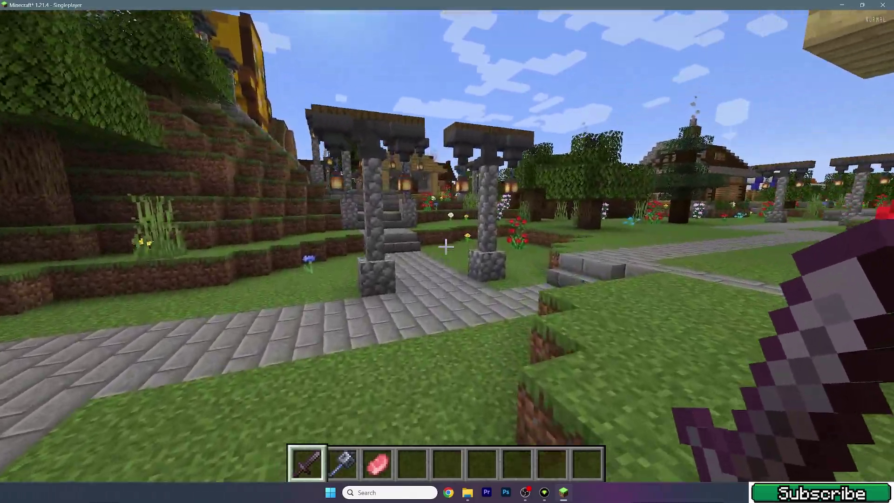
Step: Walk through the village past the stone arches and garden plot toward the brick building
{"action": "key", "text": "w"}
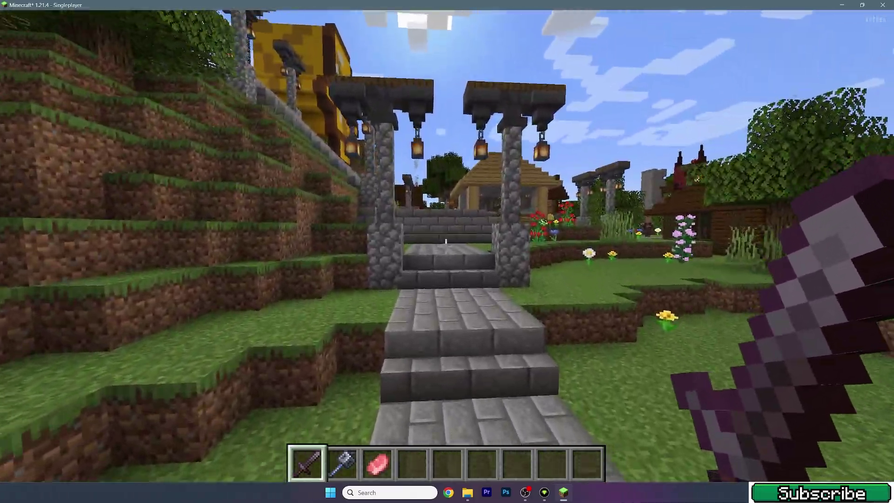
{"action": "key", "text": "w"}
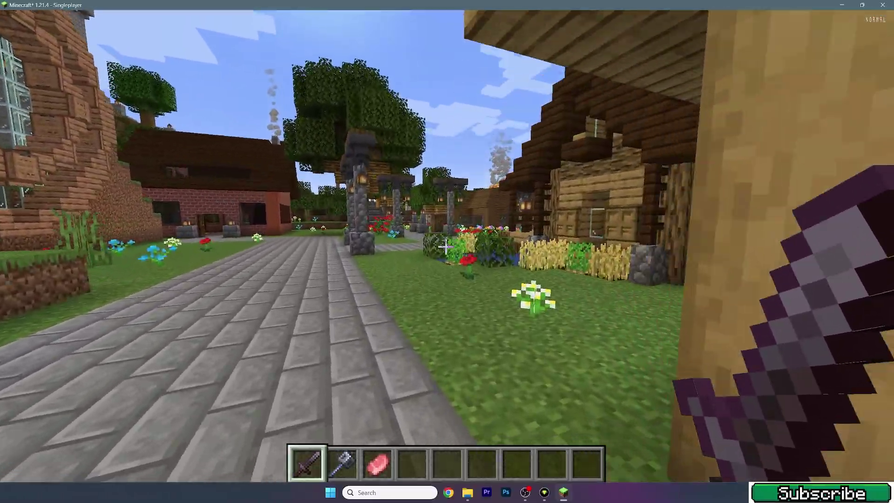
{"action": "key", "text": "w"}
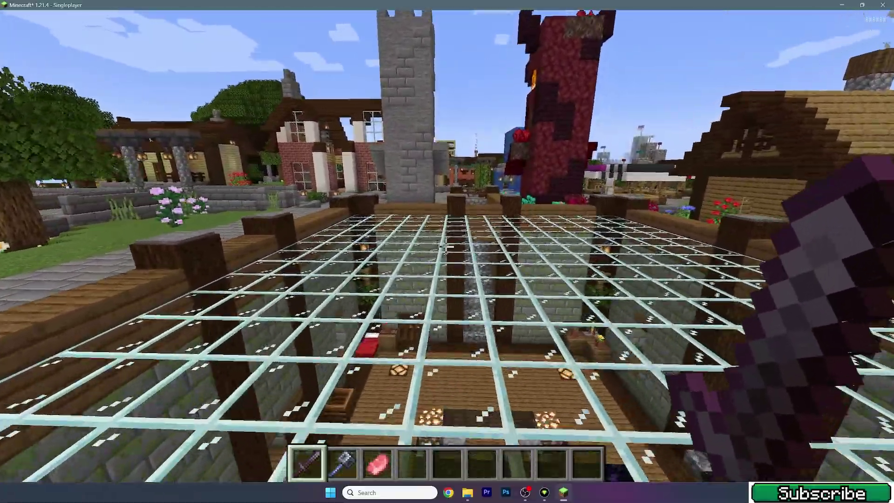
{"action": "key", "text": "w"}
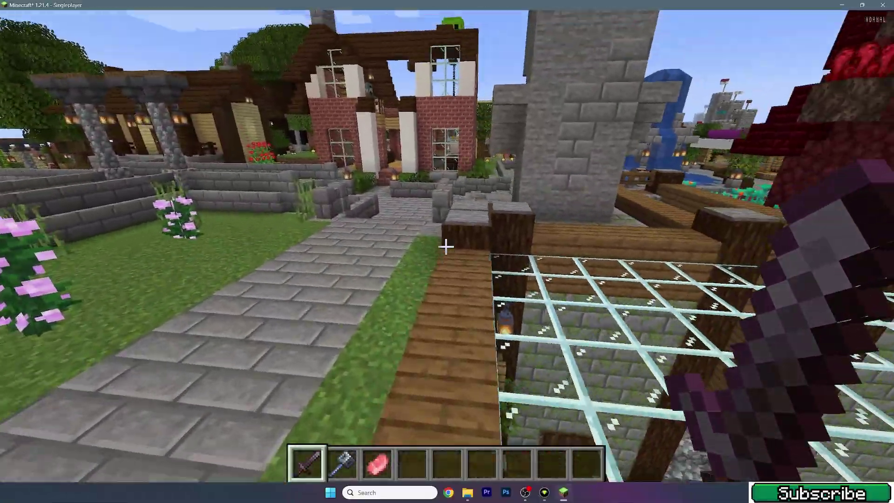